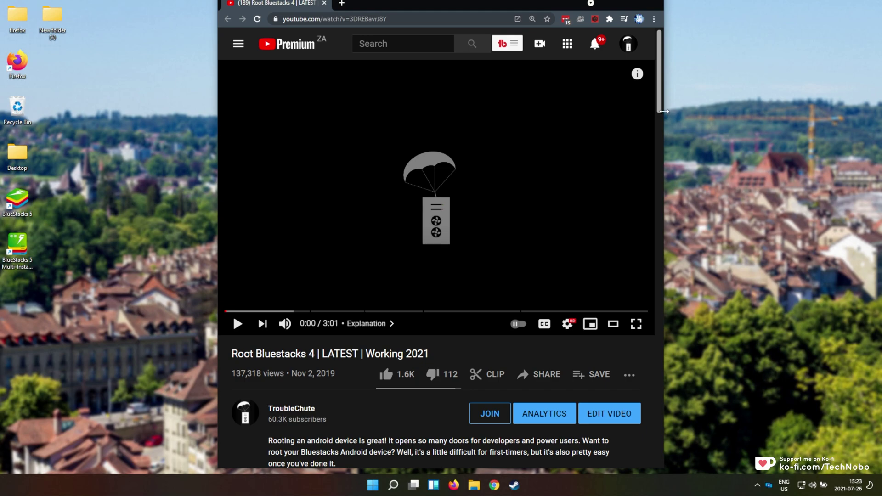
# Widen the browser window showing the BlueStacks 4 rooting video and close it.
pyautogui.moveTo(660, 115); pyautogui.dragTo(794, 116)
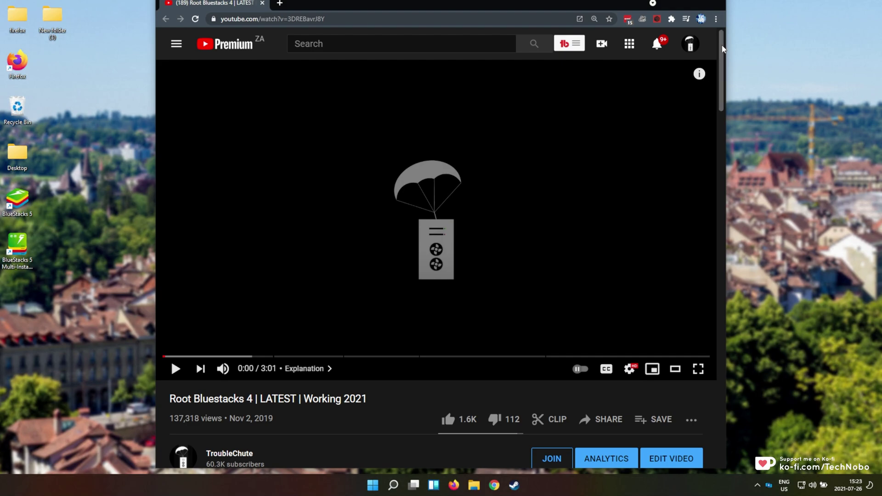
pyautogui.click(717, 7)
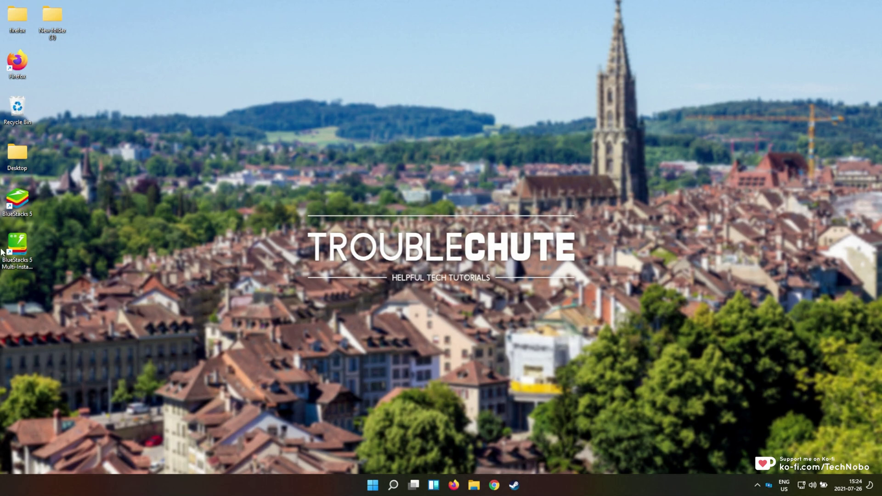
# Open the BlueStacks 5 Multi-Instance Manager, view the performance settings of the BlueStacks 1 instance, and minimize the manager.
pyautogui.click(19, 246)
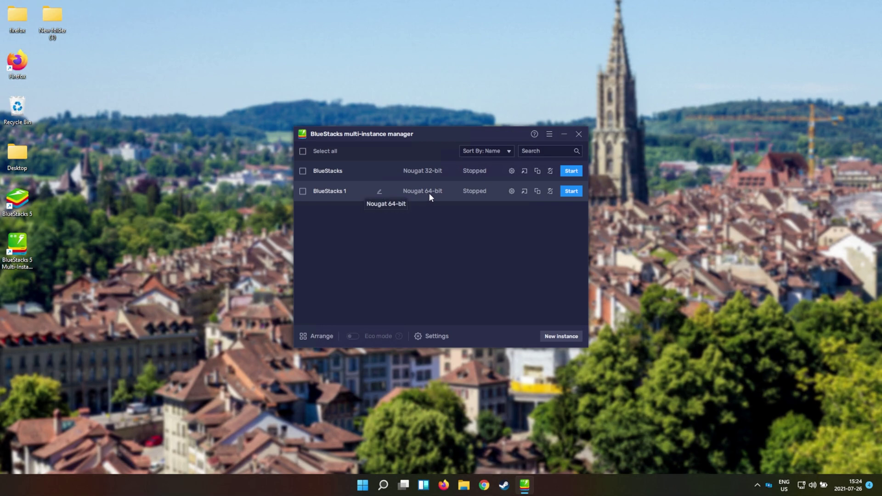
pyautogui.click(512, 191)
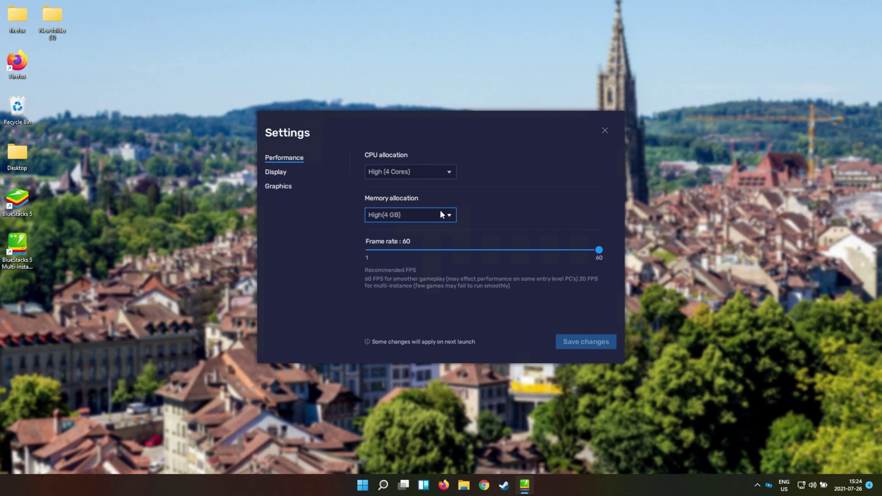
pyautogui.click(604, 131)
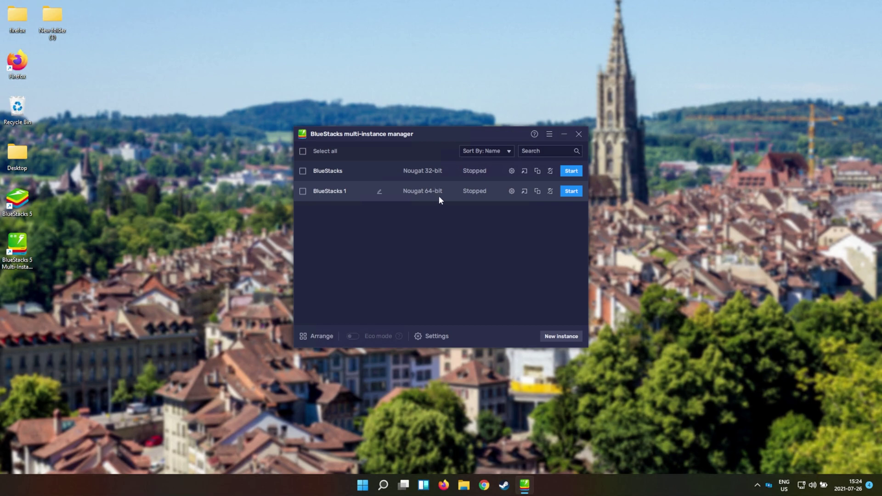
pyautogui.click(564, 134)
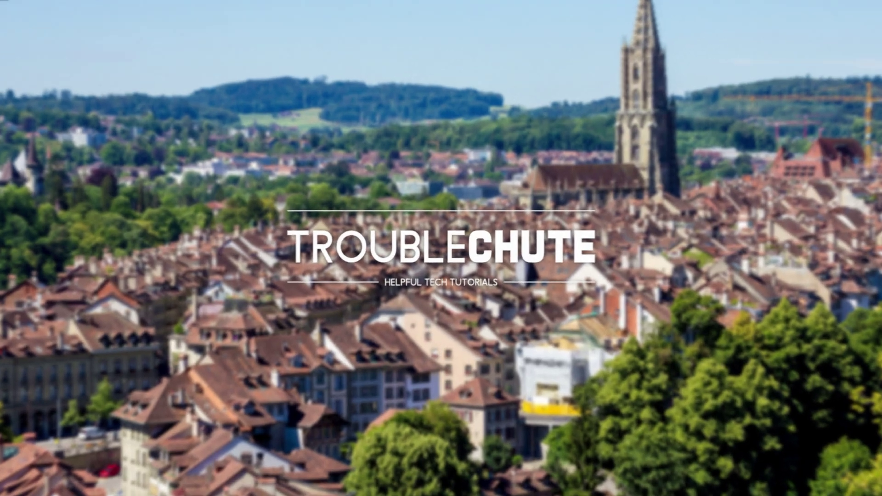
# Open Local Disk (C:) in File Explorer.
pyautogui.click(463, 485)
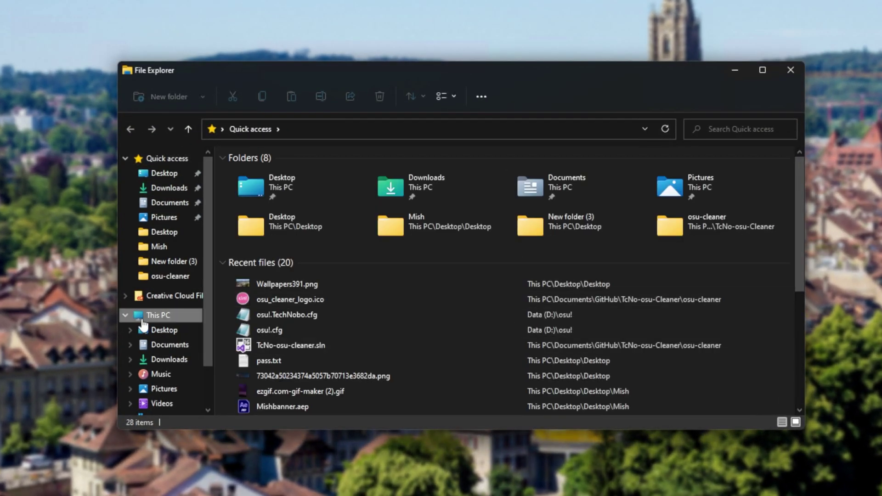
pyautogui.click(143, 321)
pyautogui.doubleClick(353, 267)
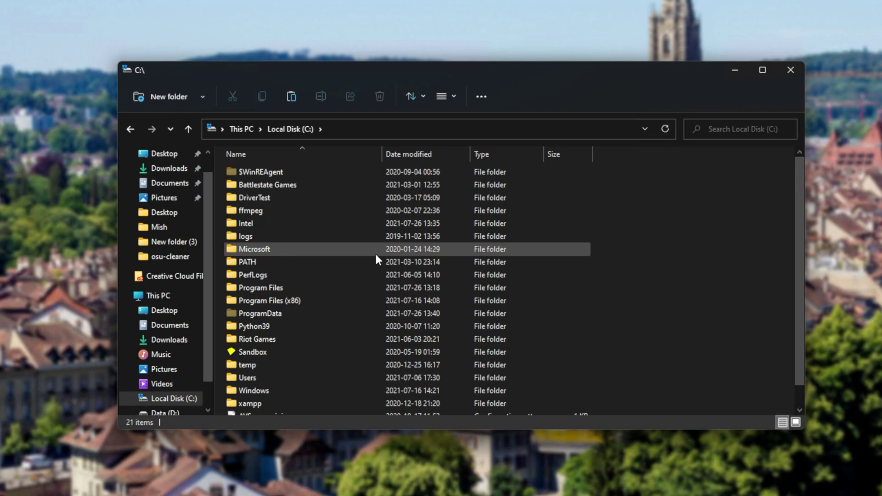
# Configure the folder options to show hidden files, folders, and drives.
pyautogui.click(481, 106)
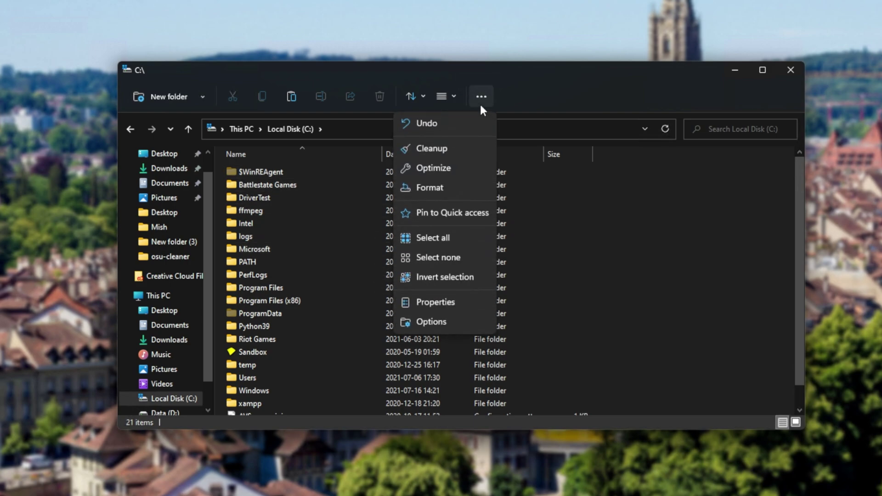
pyautogui.click(454, 321)
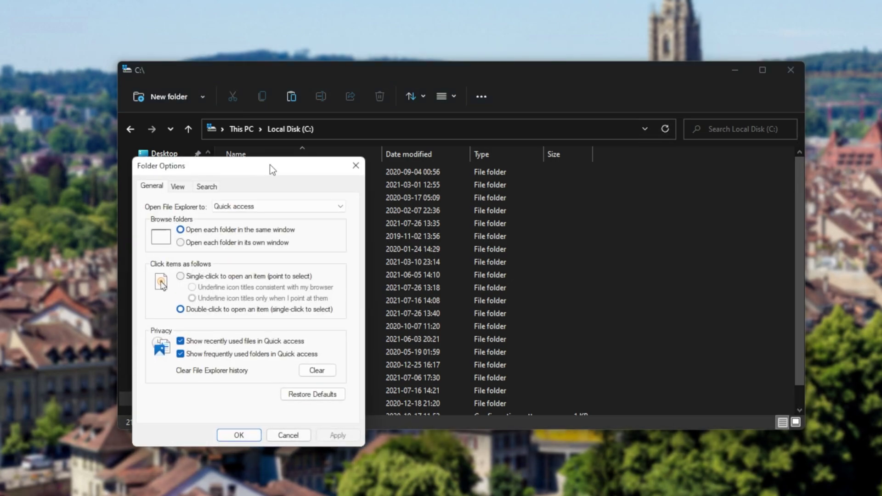
pyautogui.moveTo(270, 167); pyautogui.dragTo(487, 116)
pyautogui.click(385, 134)
pyautogui.click(407, 314)
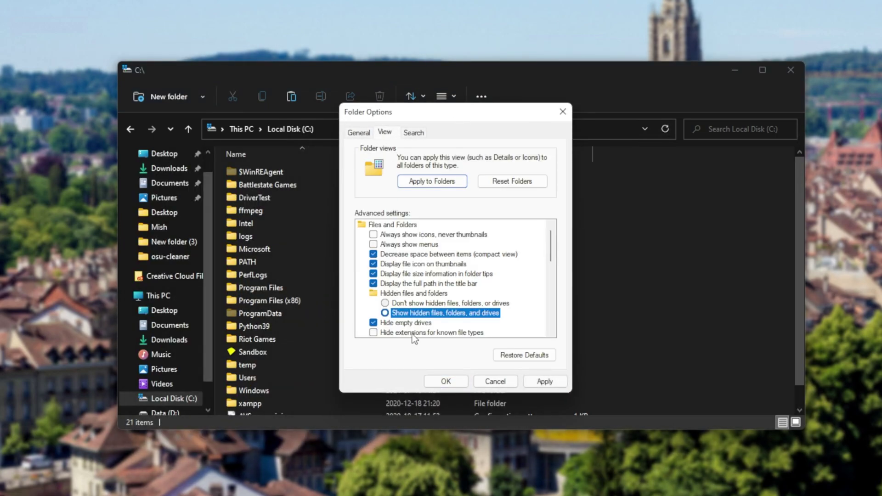
pyautogui.click(445, 381)
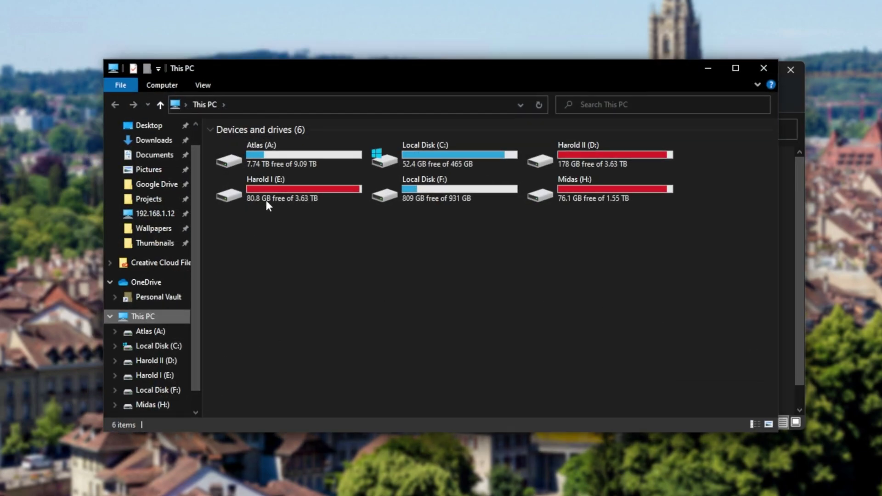
# Open Local Disk (C:) in the older-style File Explorer window and look at its view options.
pyautogui.doubleClick(418, 158)
pyautogui.click(224, 85)
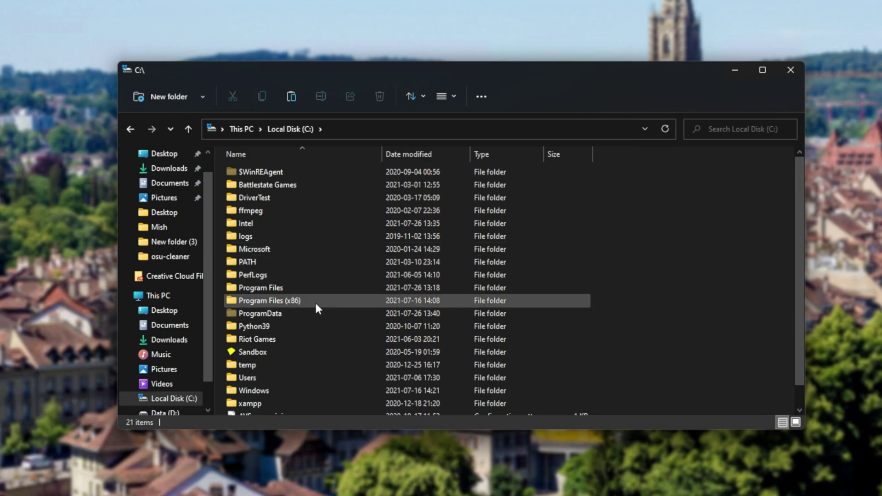
# Look inside the ProgramData folder on Local Disk (C:) and return to the drive root.
pyautogui.click(302, 313)
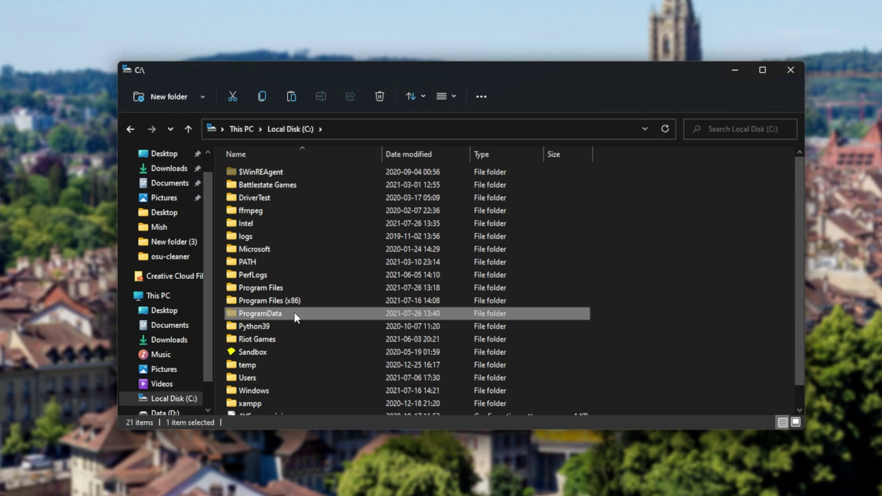
pyautogui.doubleClick(294, 313)
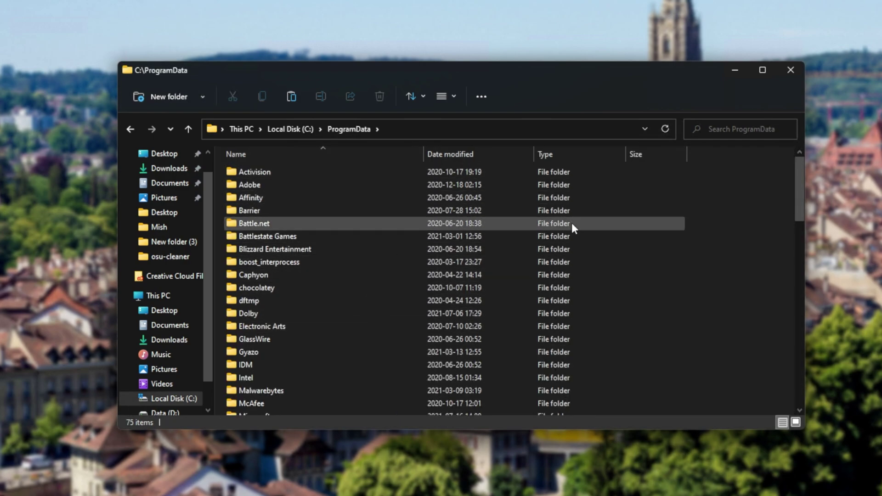
pyautogui.hotkey('alt', 'Left')
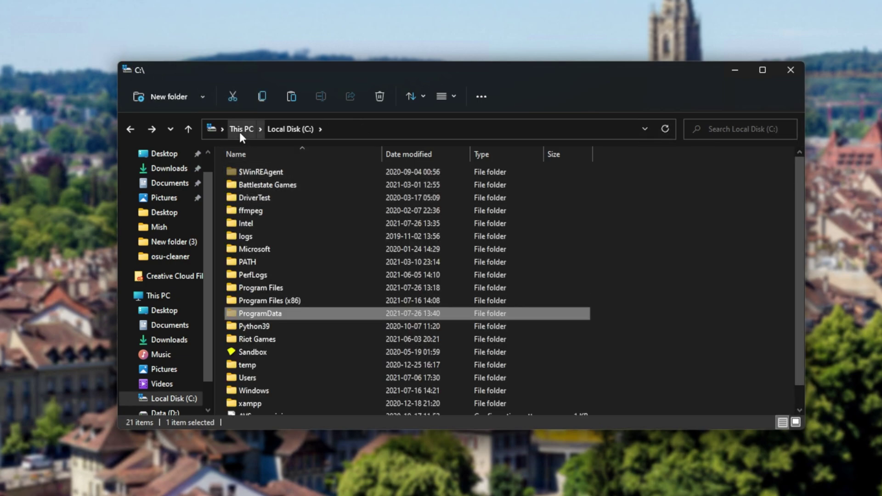
# Open the BlueStacks_nxt folder inside VM on the Data (D:) drive.
pyautogui.click(240, 133)
pyautogui.doubleClick(423, 272)
pyautogui.click(342, 325)
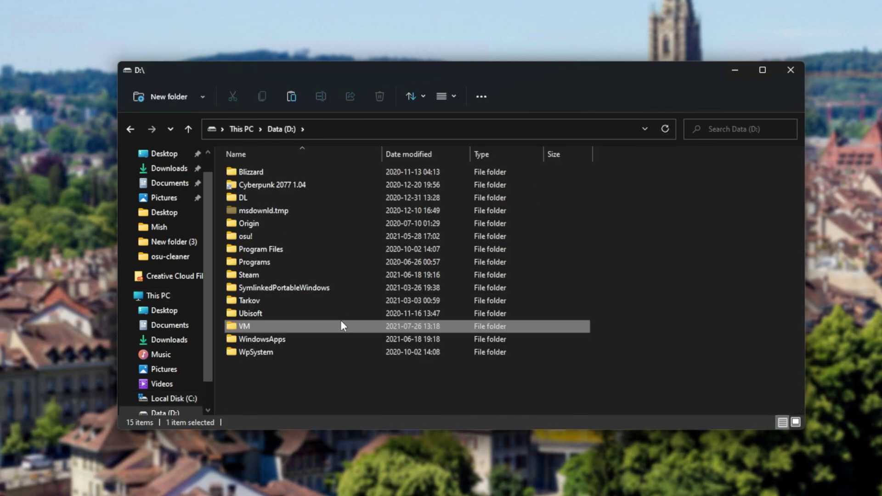
pyautogui.doubleClick(340, 326)
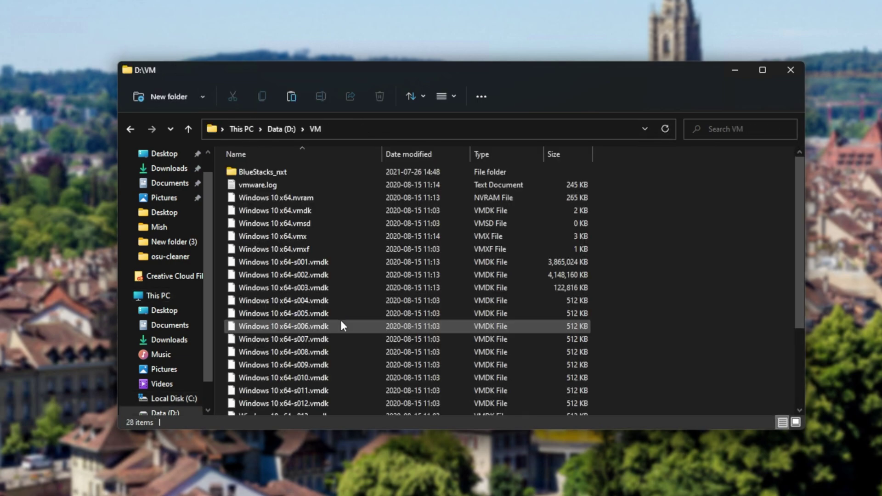
pyautogui.doubleClick(355, 173)
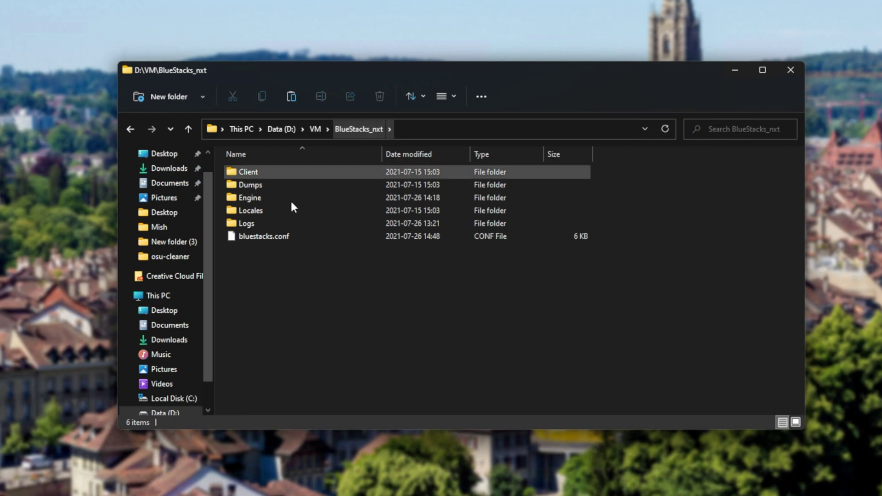
# Open bluestacks.conf with Notepad, keeping it as the default app for .conf files.
pyautogui.click(277, 244)
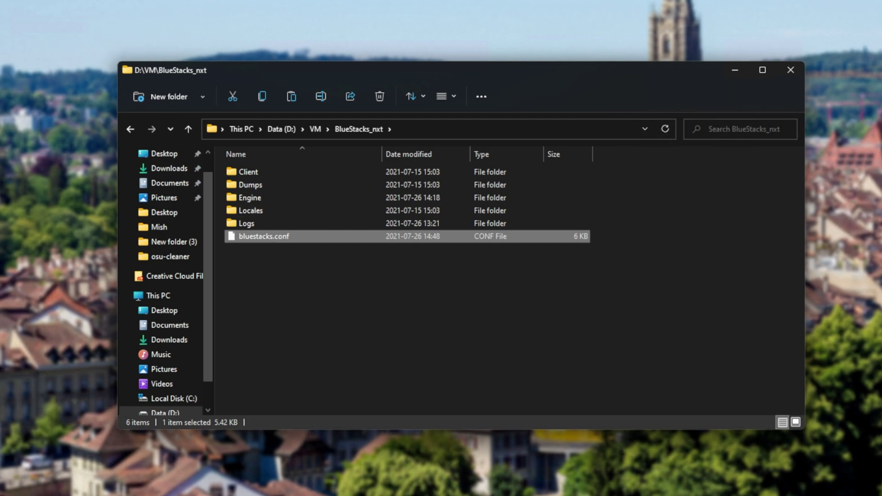
pyautogui.click(735, 130)
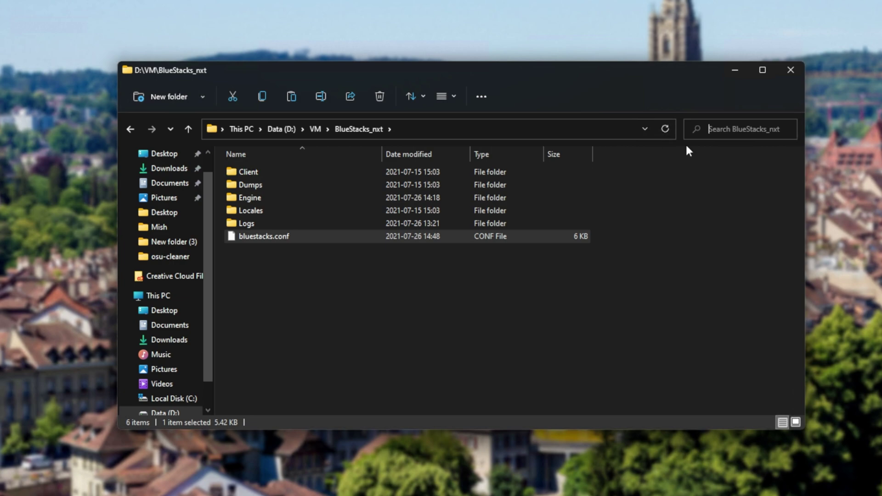
pyautogui.doubleClick(271, 237)
pyautogui.click(366, 159)
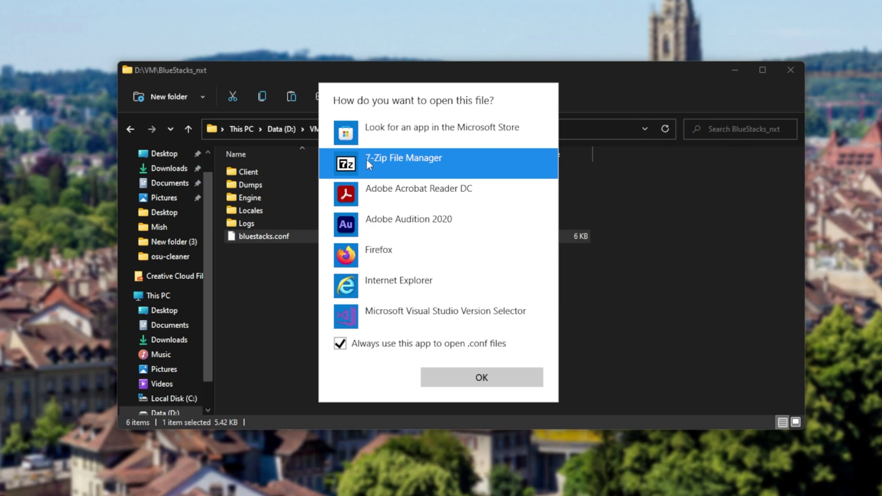
pyautogui.scroll(-4, 372, 228)
pyautogui.click(390, 160)
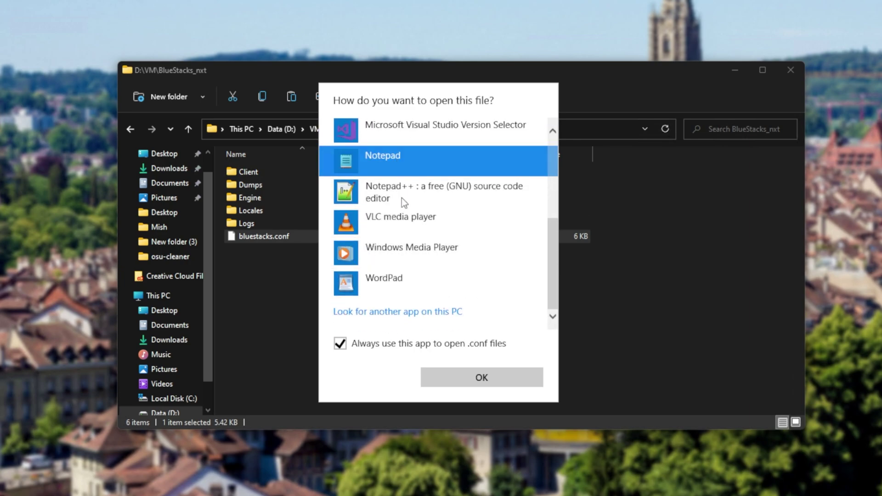
pyautogui.click(478, 378)
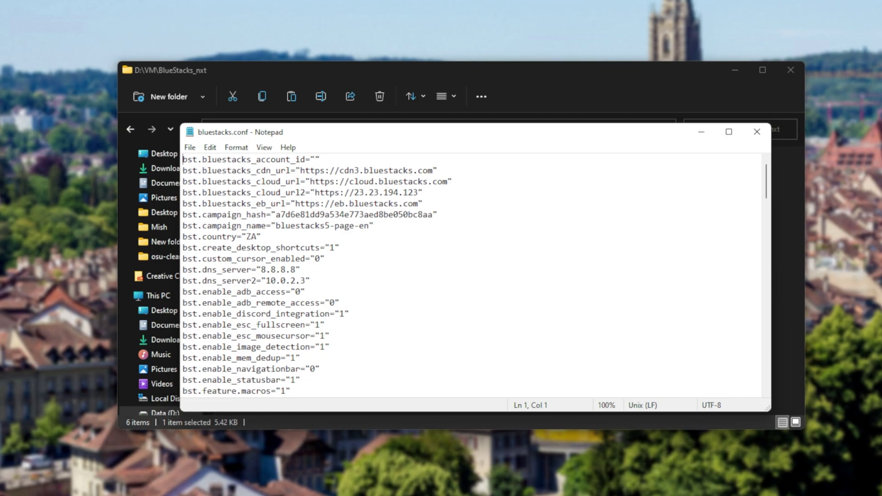
# Set bst.feature.rooting to "1" in bluestacks.conf.
pyautogui.click(404, 258)
pyautogui.scroll(-4, 767, 186)
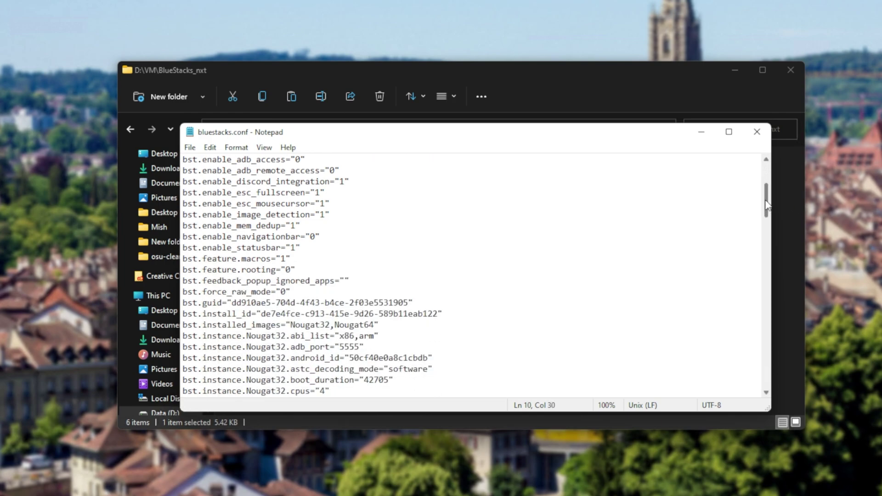
pyautogui.tripleClick(239, 270)
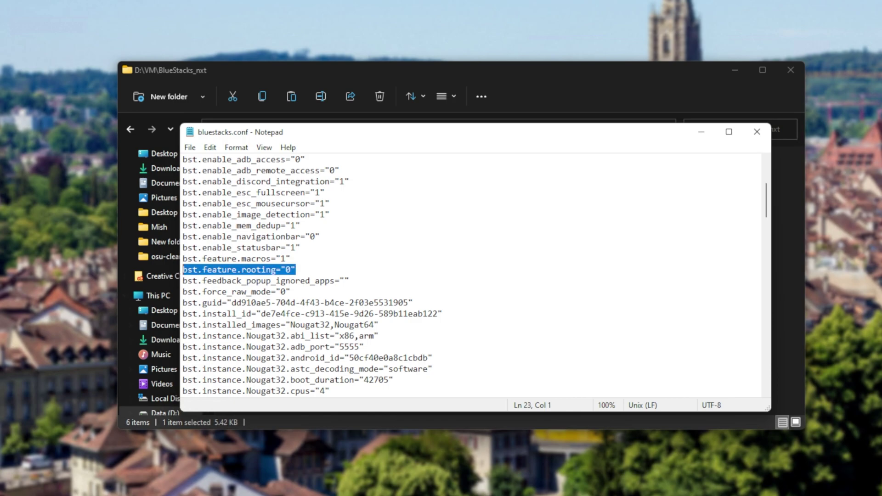
pyautogui.click(281, 302)
pyautogui.moveTo(290, 270); pyautogui.dragTo(281, 269)
pyautogui.write('"1')
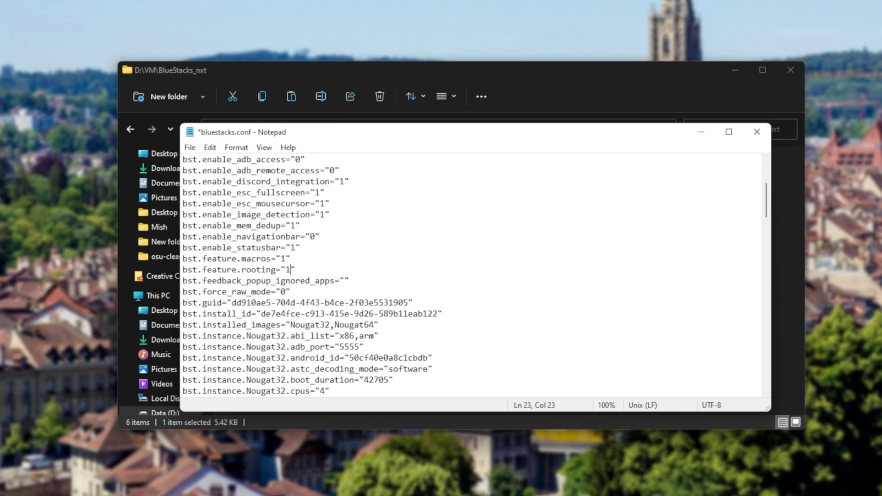
# Set bst.instance.Nougat32.enable_root_access to "1" in bluestacks.conf.
pyautogui.click(760, 226)
pyautogui.scroll(-3, 767, 212)
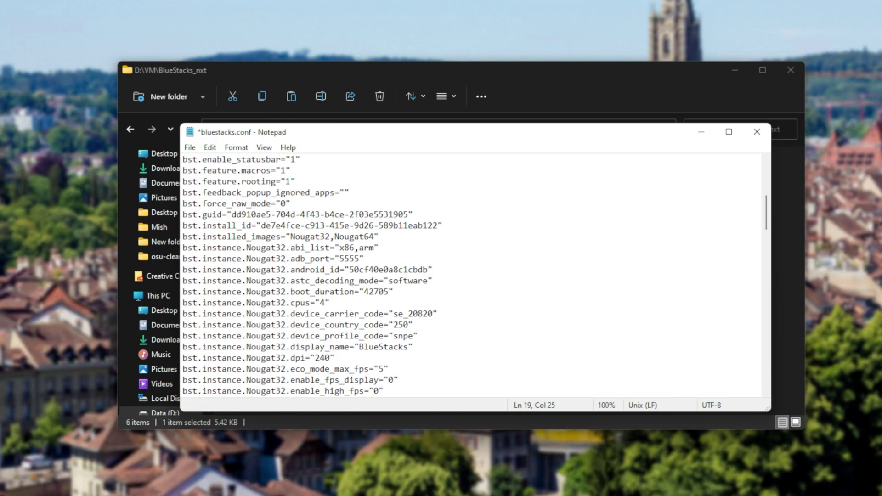
pyautogui.doubleClick(266, 258)
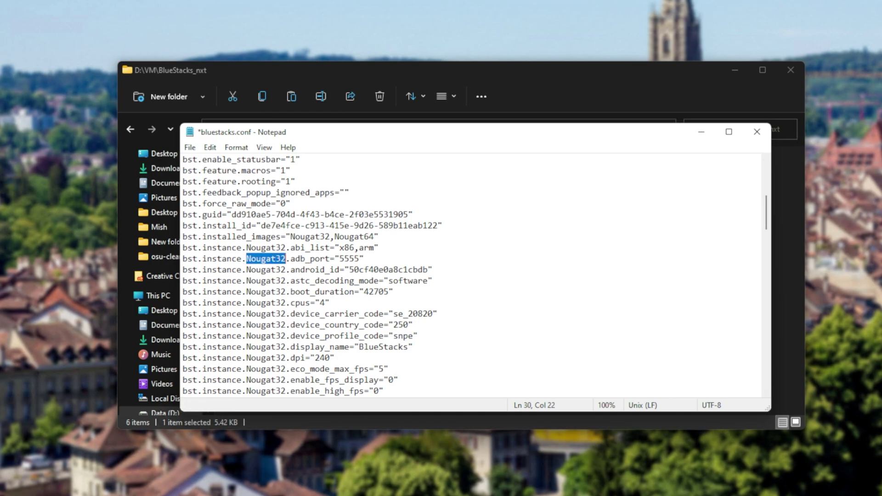
pyautogui.moveTo(291, 270); pyautogui.dragTo(333, 269)
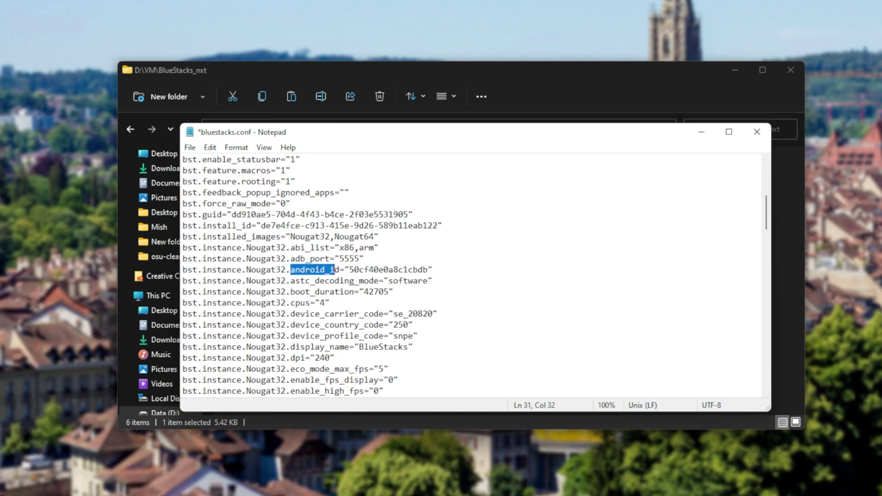
pyautogui.scroll(-1, 471, 276)
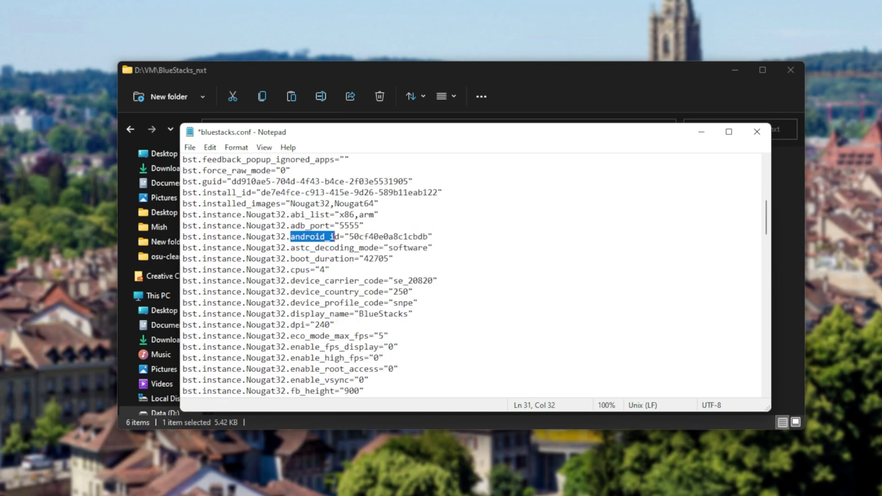
pyautogui.moveTo(380, 369); pyautogui.dragTo(174, 369)
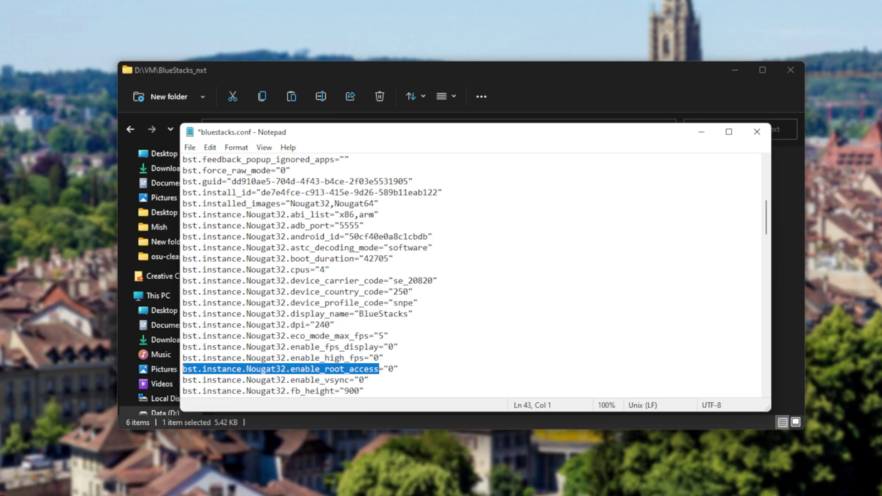
pyautogui.doubleClick(390, 369)
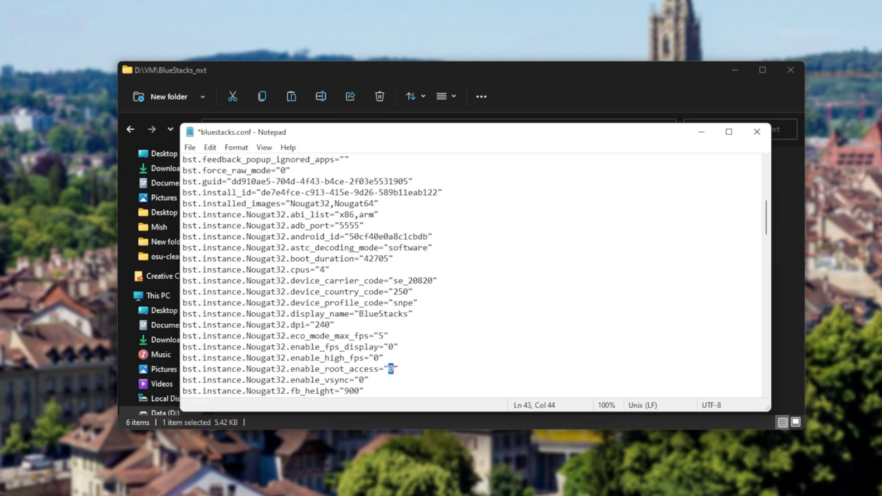
pyautogui.write('1')
# Locate the Nougat64 entries in bluestacks.conf and check the instances' Android versions in the Multi-Instance Manager.
pyautogui.scroll(-9, 471, 276)
pyautogui.moveTo(245, 270); pyautogui.dragTo(282, 270)
pyautogui.click(280, 269)
pyautogui.click(514, 492)
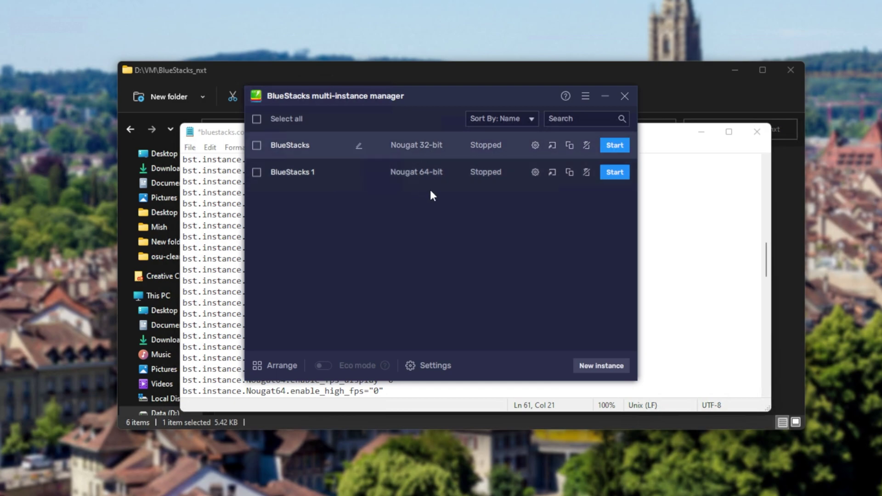
pyautogui.click(605, 96)
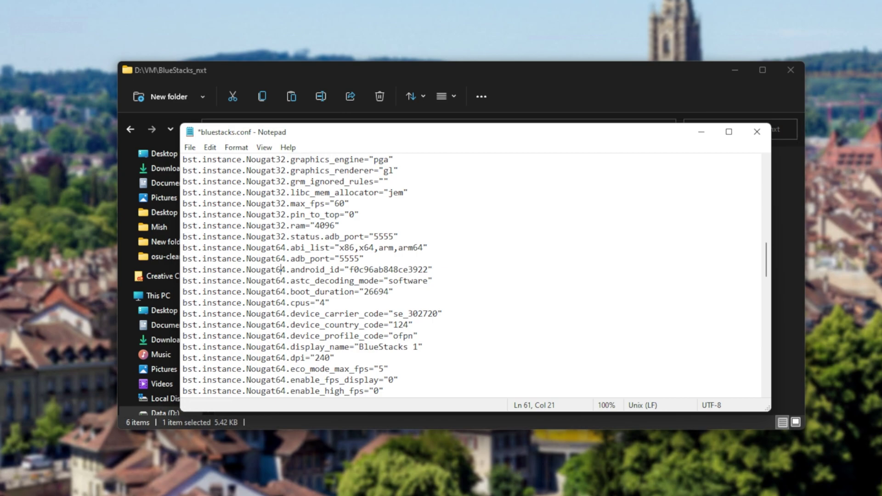
# Set bst.instance.Nougat64.enable_root_access to "1", then save and close bluestacks.conf.
pyautogui.scroll(-2, 473, 276)
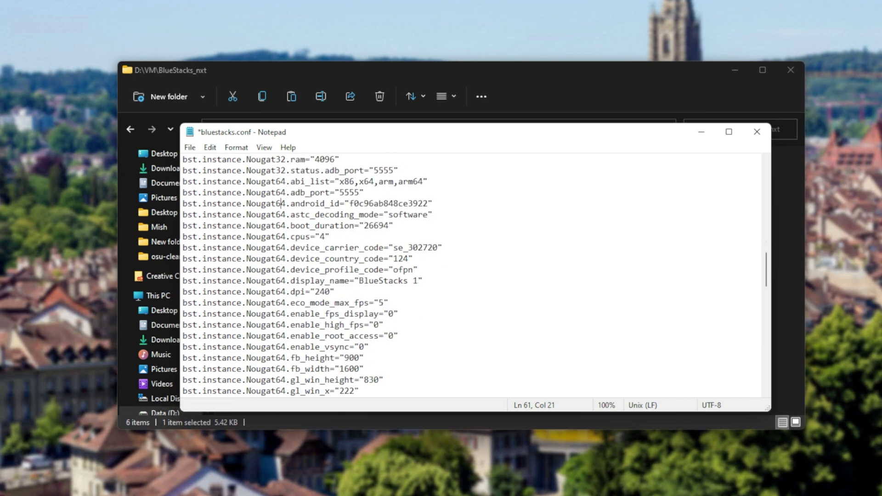
pyautogui.moveTo(182, 336); pyautogui.dragTo(398, 335)
pyautogui.moveTo(246, 336); pyautogui.dragTo(387, 336)
pyautogui.write('1')
pyautogui.hotkey('ctrl', 's')
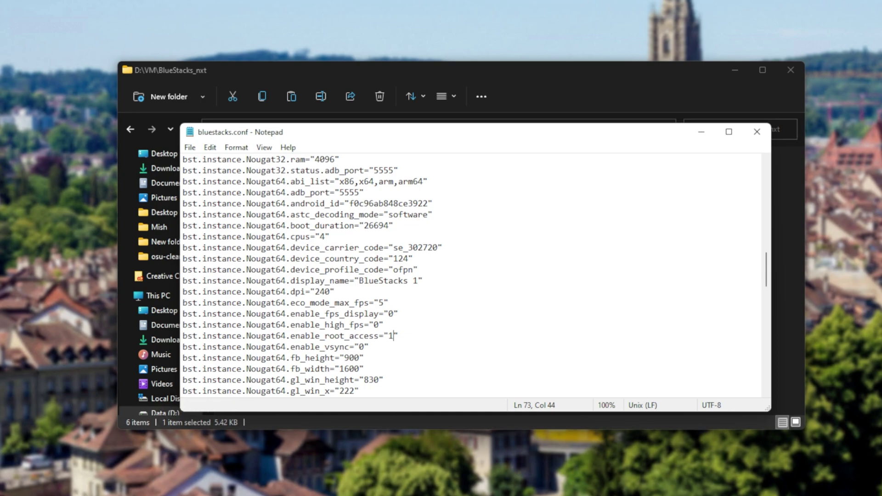
pyautogui.click(763, 136)
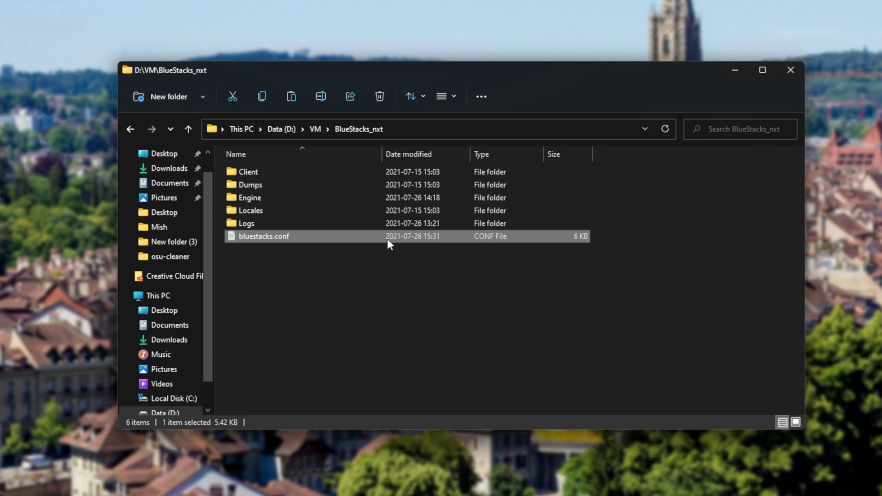
# Make bluestacks.conf read-only through its file properties.
pyautogui.rightClick(361, 238)
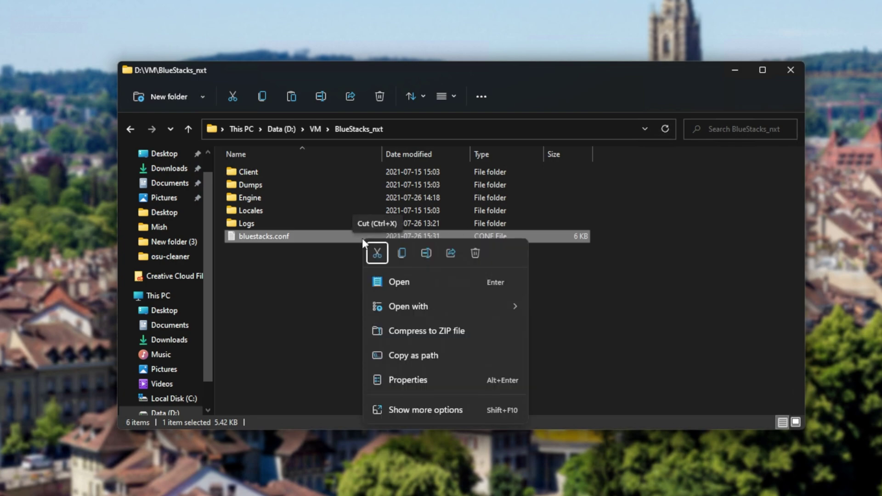
pyautogui.click(455, 382)
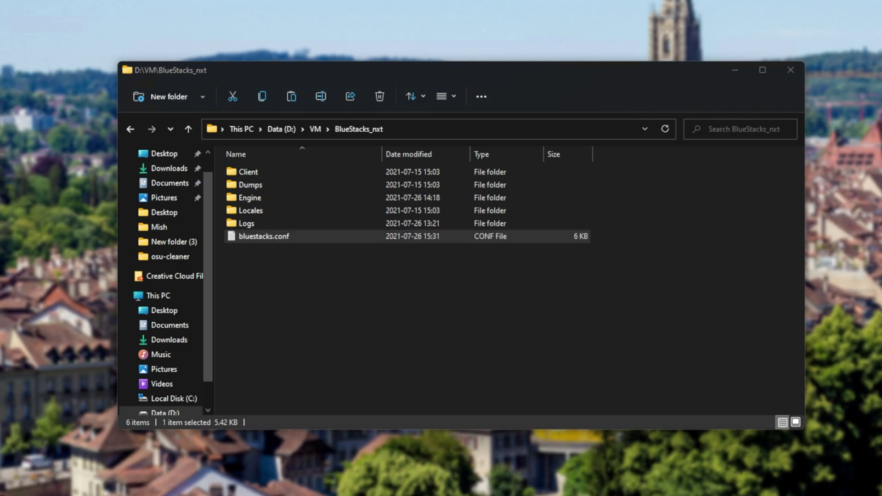
pyautogui.moveTo(440, 247); pyautogui.dragTo(409, 103)
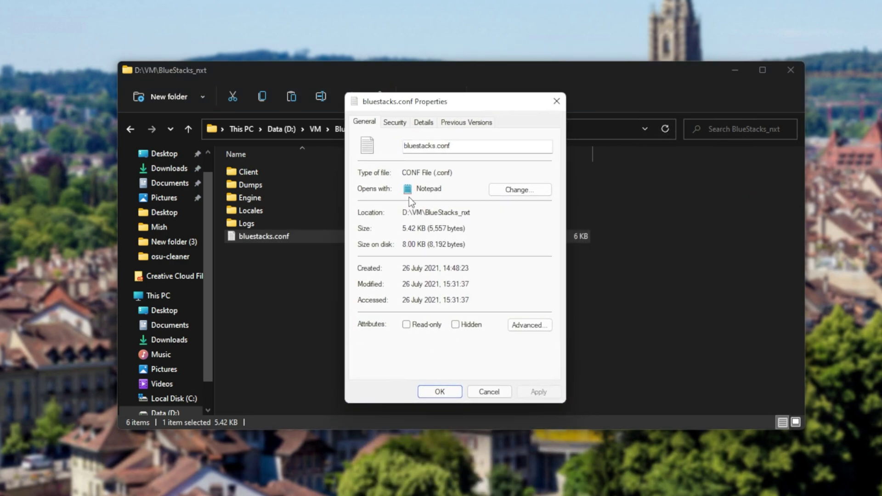
pyautogui.click(412, 323)
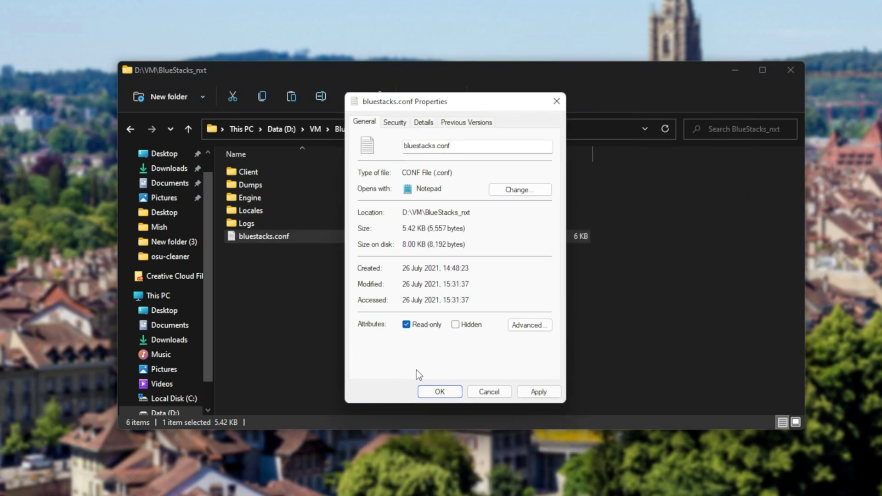
pyautogui.click(436, 391)
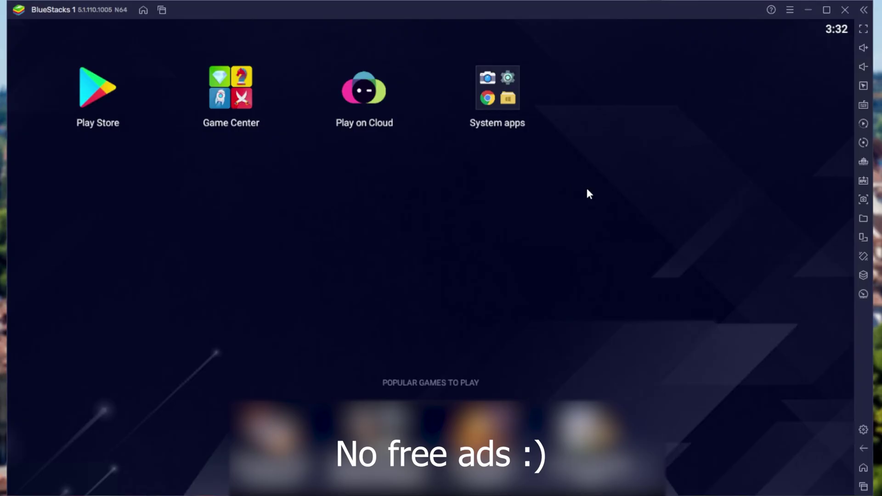
# Examine the device settings and the System apps folder of the BlueStacks 1 instance.
pyautogui.click(866, 434)
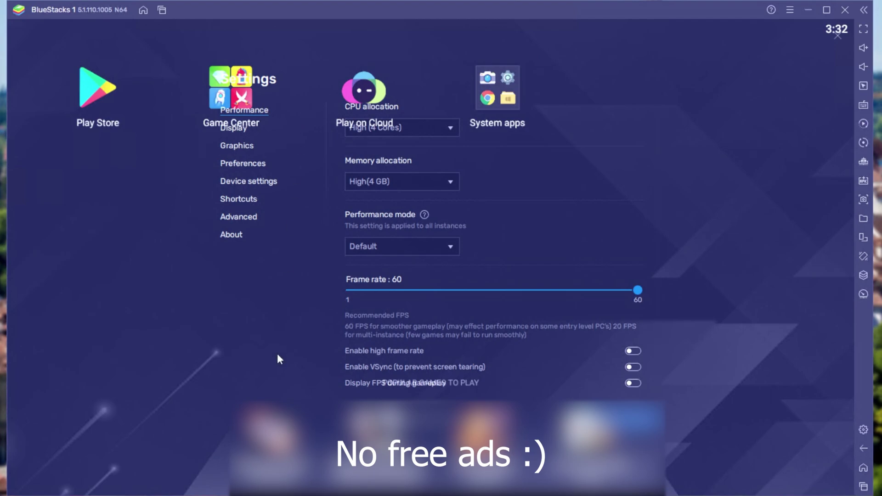
pyautogui.click(246, 183)
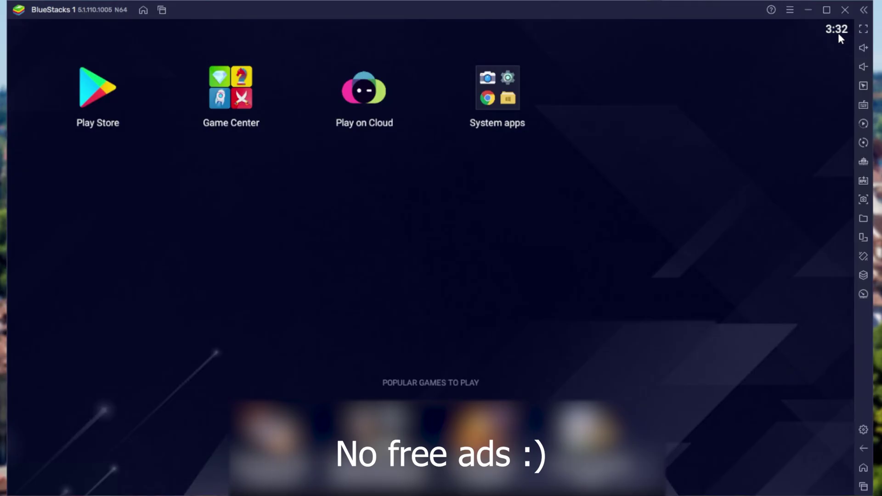
pyautogui.click(502, 88)
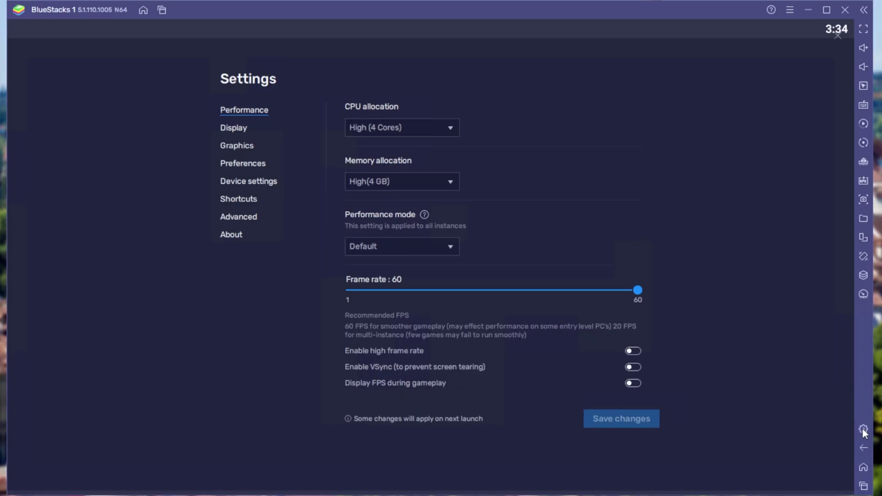
pyautogui.click(248, 186)
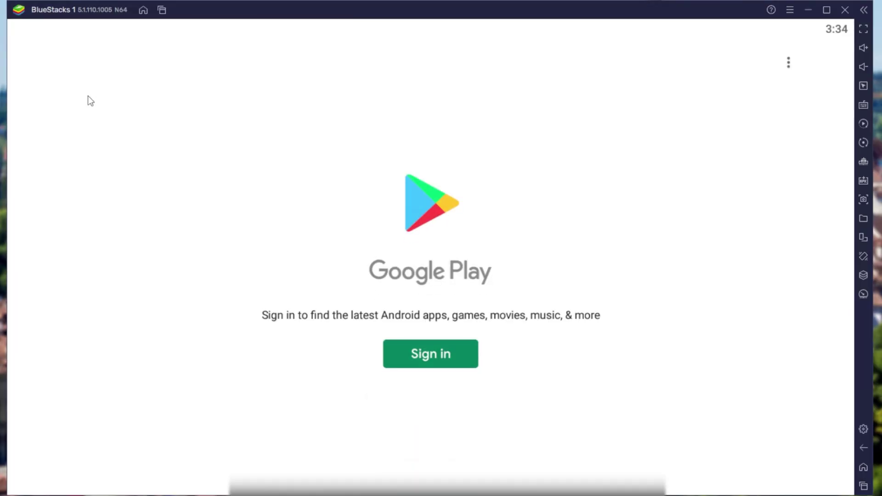
# Sign in to Google Play and install Root Checker from the "root check" search results.
pyautogui.click(455, 349)
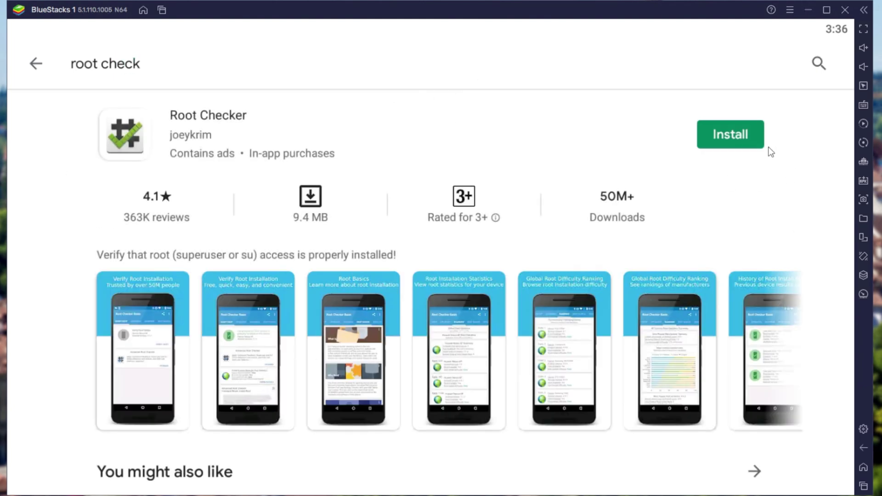
pyautogui.click(770, 151)
pyautogui.click(742, 146)
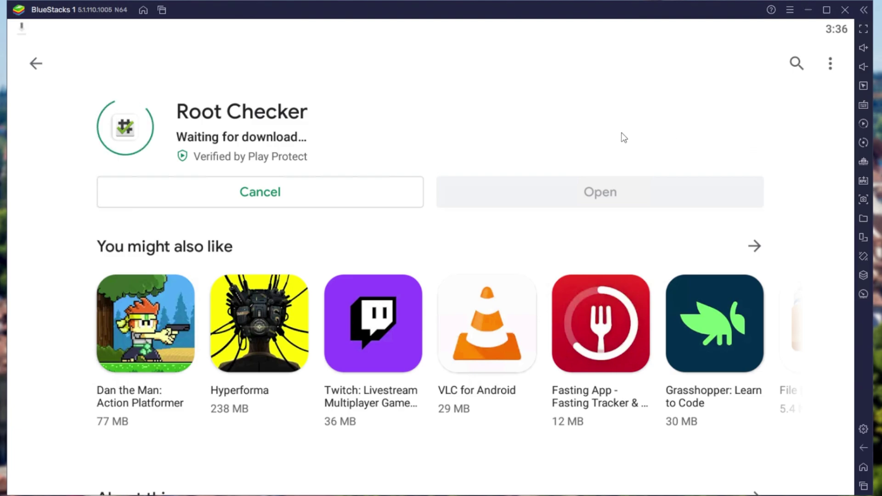
# Open Root Checker, verify the device's root status and return to the home screen.
pyautogui.click(626, 183)
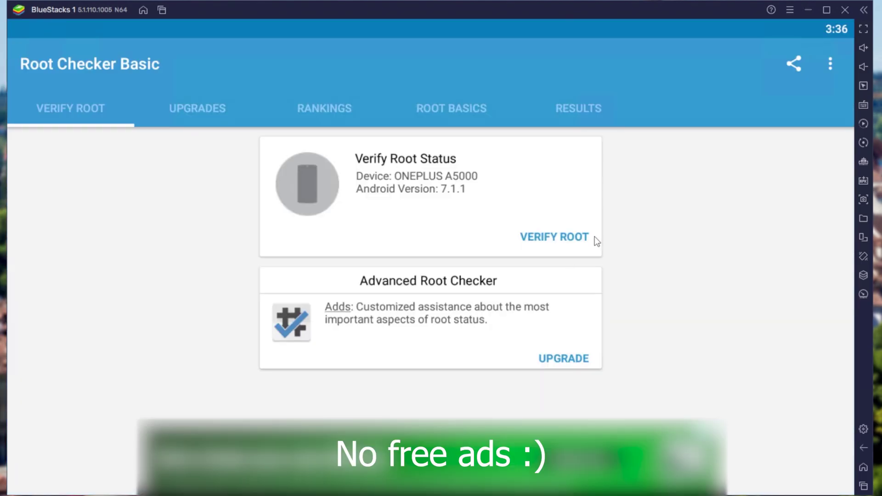
pyautogui.click(592, 236)
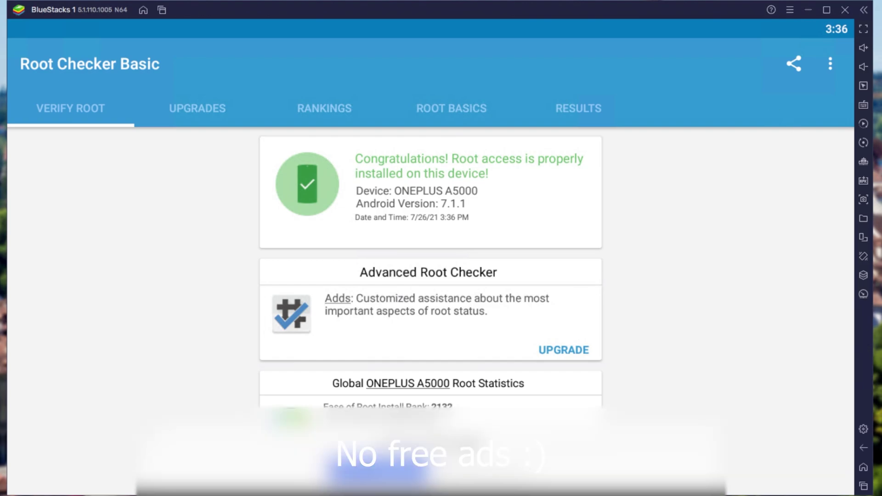
pyautogui.click(864, 467)
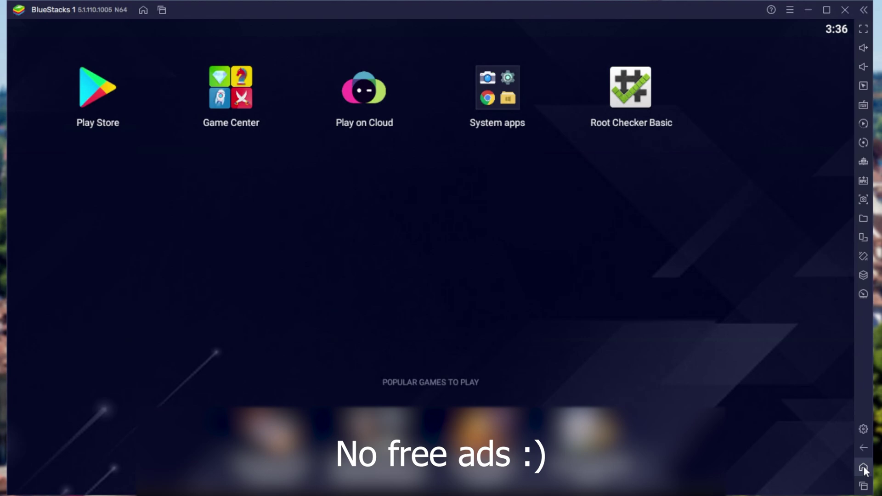
# Close the BlueStacks 1 instance and confirm closing it.
pyautogui.click(844, 10)
pyautogui.click(488, 269)
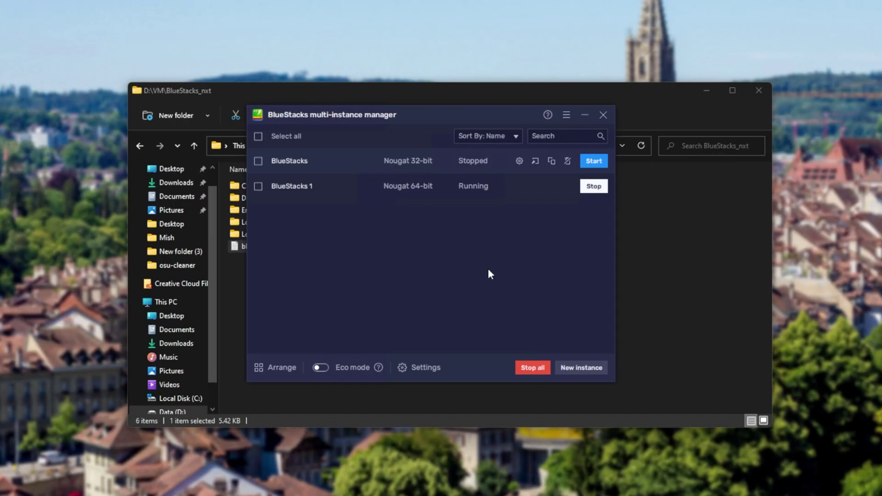